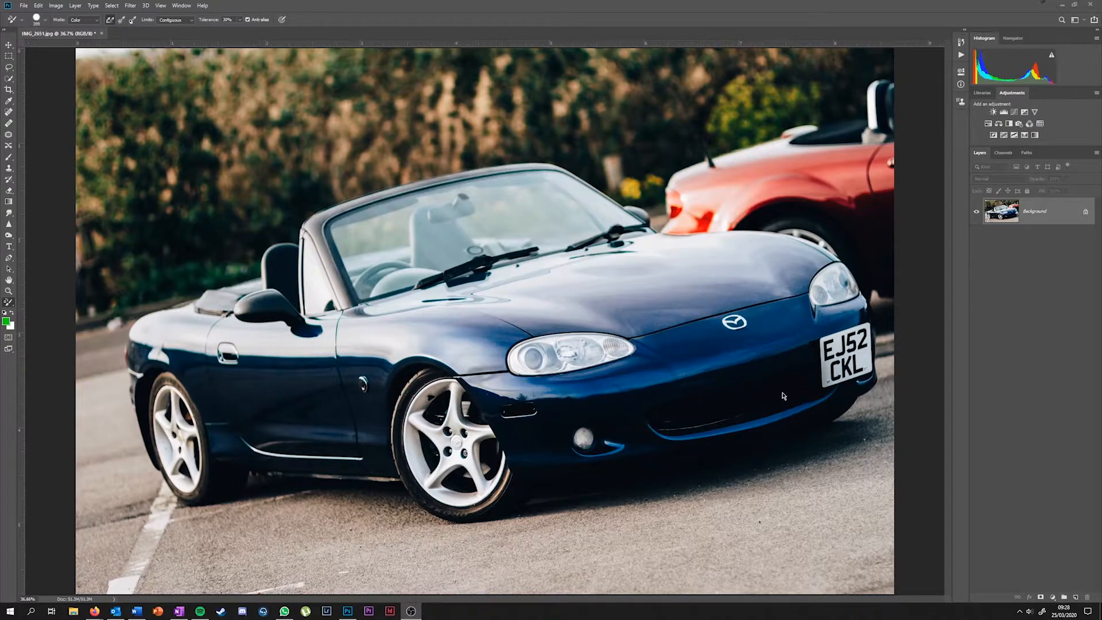
Duplicate the Background layer and name the copy green.
left_click(1033, 212)
right_click(1034, 211)
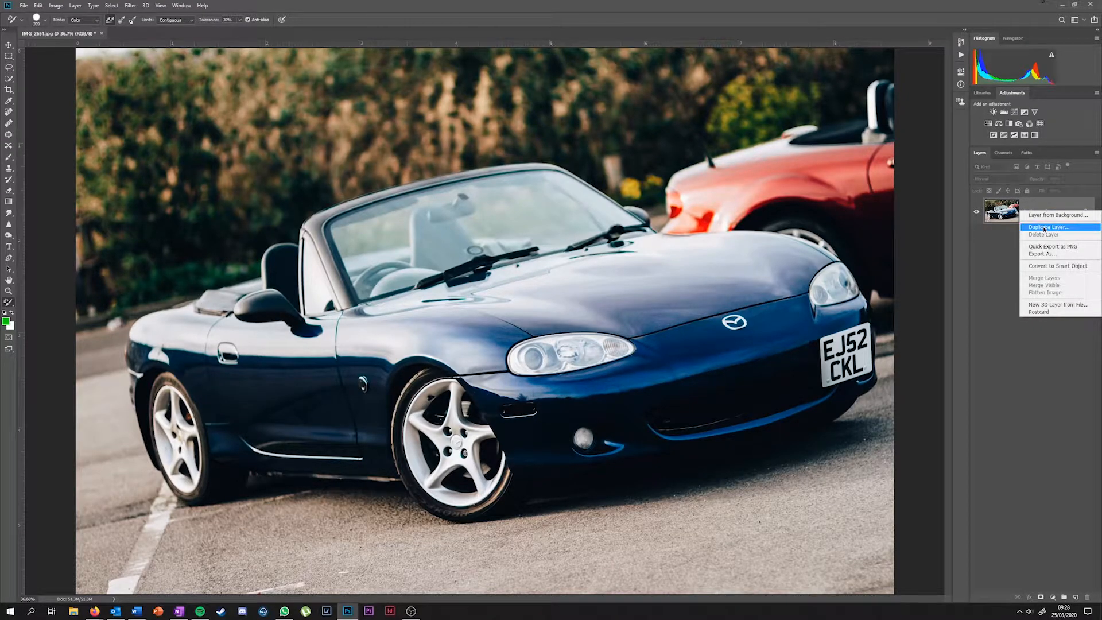
left_click(1044, 227)
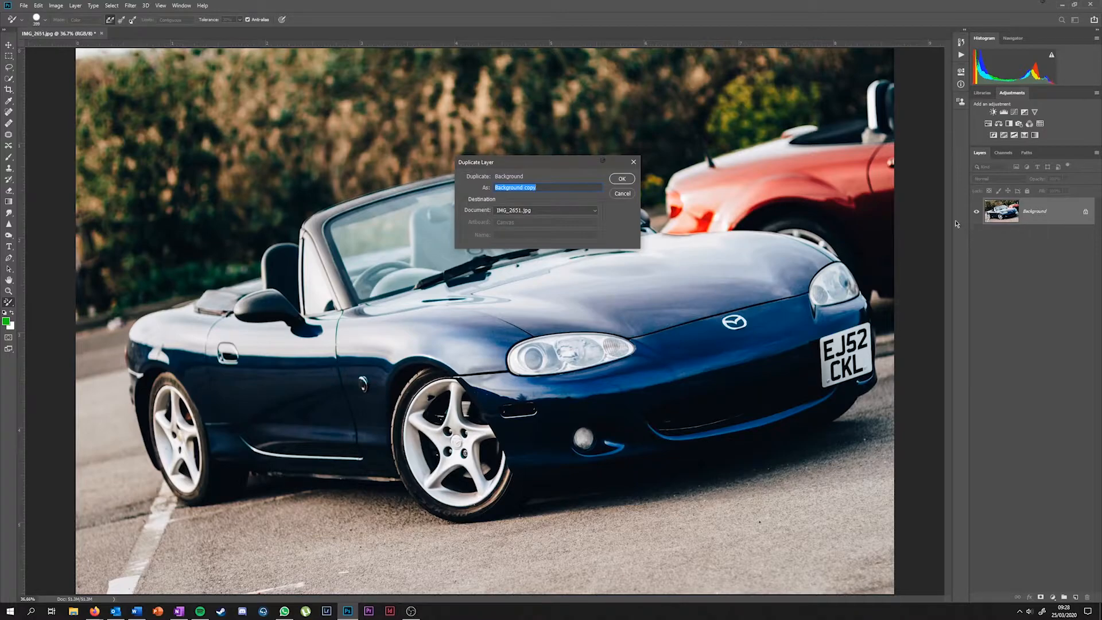
type("gr")
key("Return")
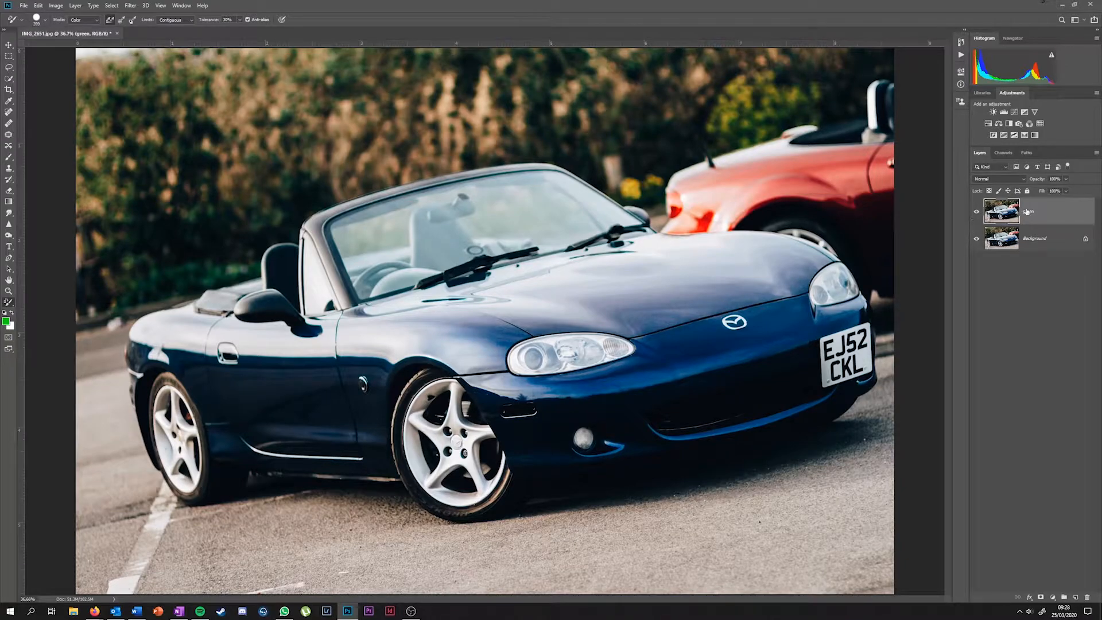
Shift the green layer's hue to -103 with a Hue/Saturation adjustment so the blue car turns green.
left_click(56, 7)
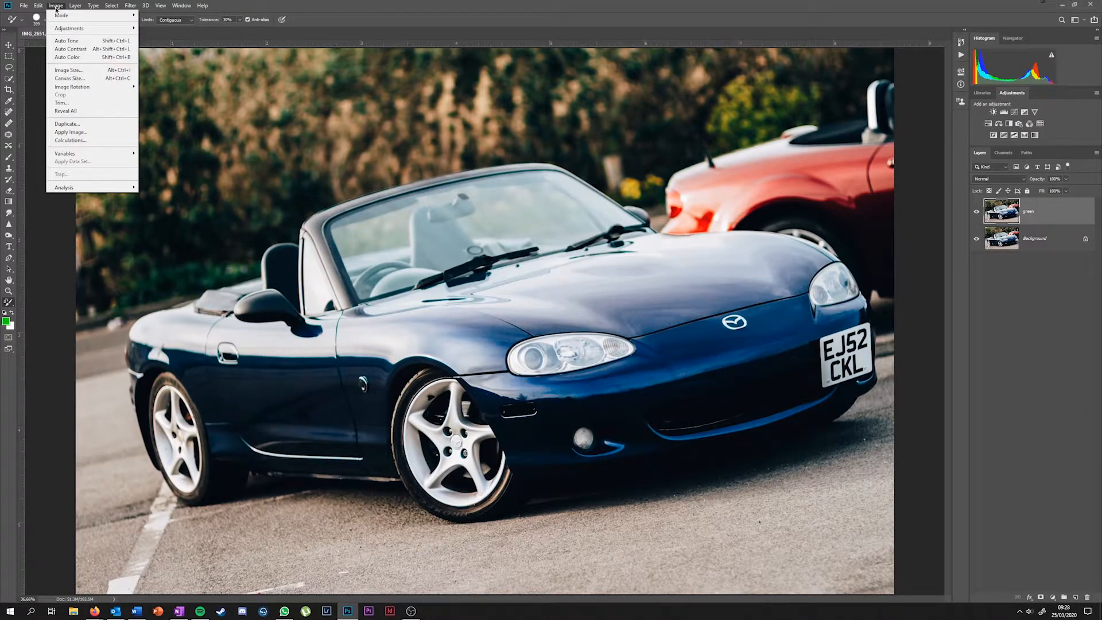
mouse_move(81, 29)
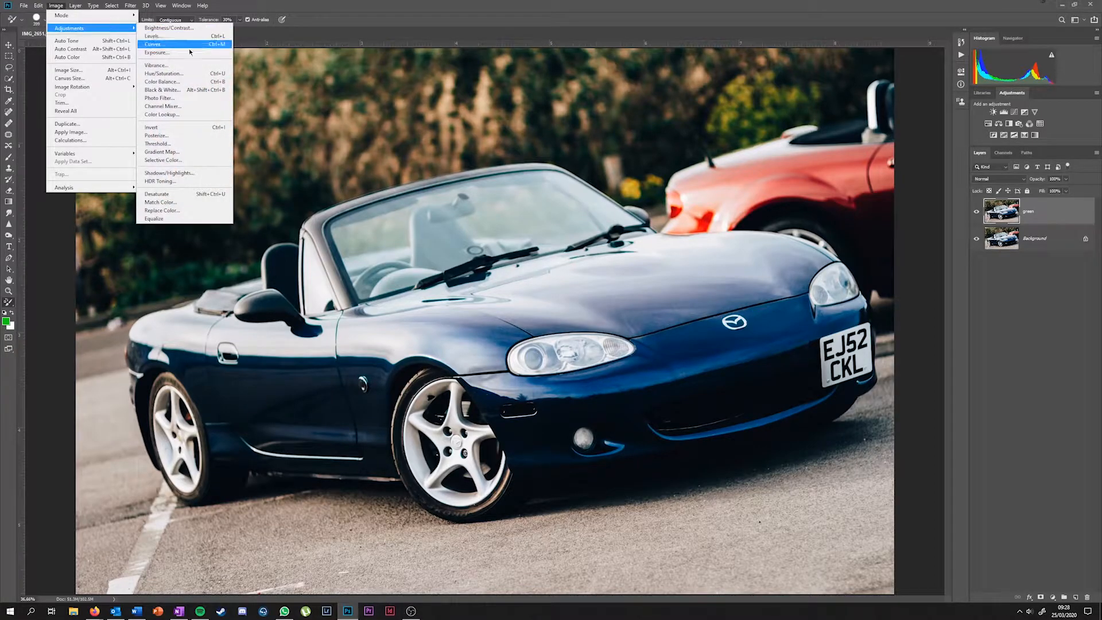
left_click(159, 74)
left_click_drag(578, 160, 774, 73)
left_click_drag(789, 130, 760, 131)
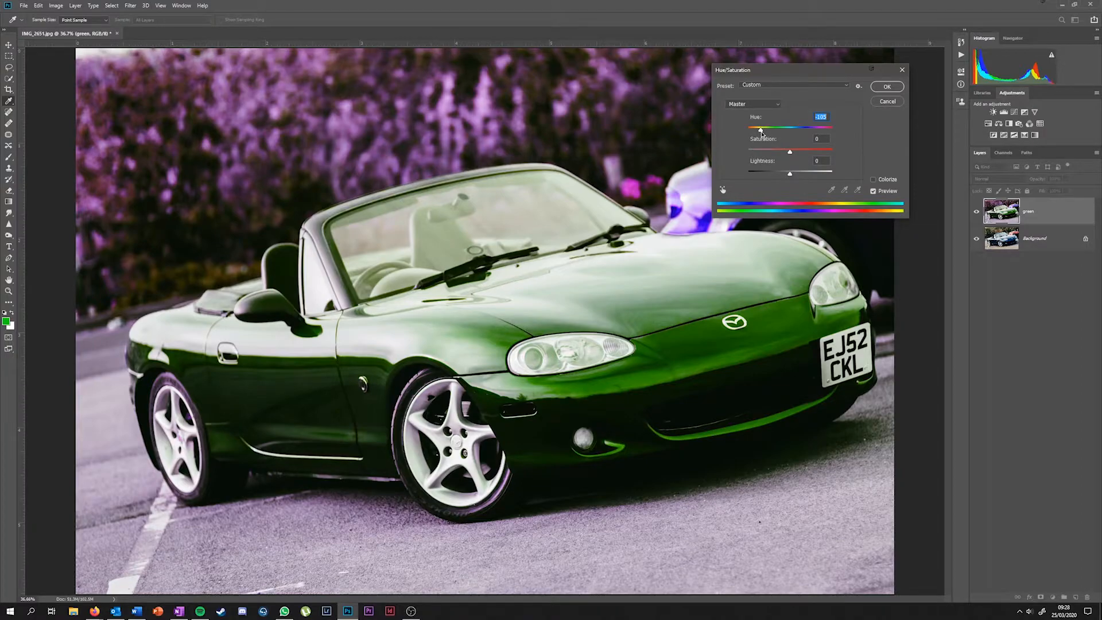
left_click(886, 86)
Add a layer mask to the green layer and invert it to black.
key("b")
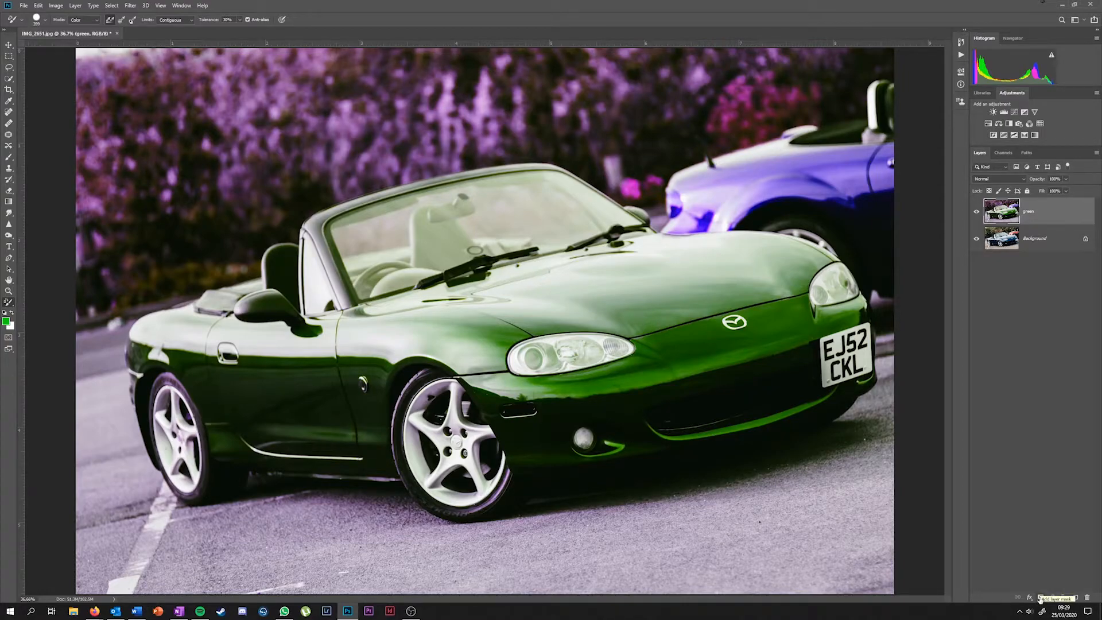
key("super+plus")
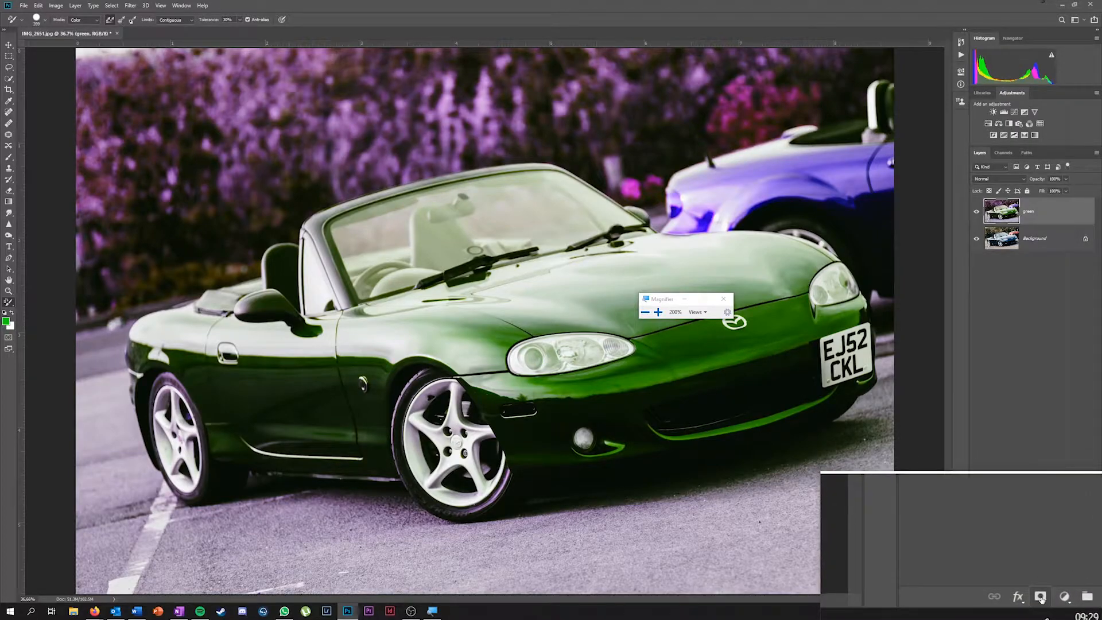
left_click(1040, 598)
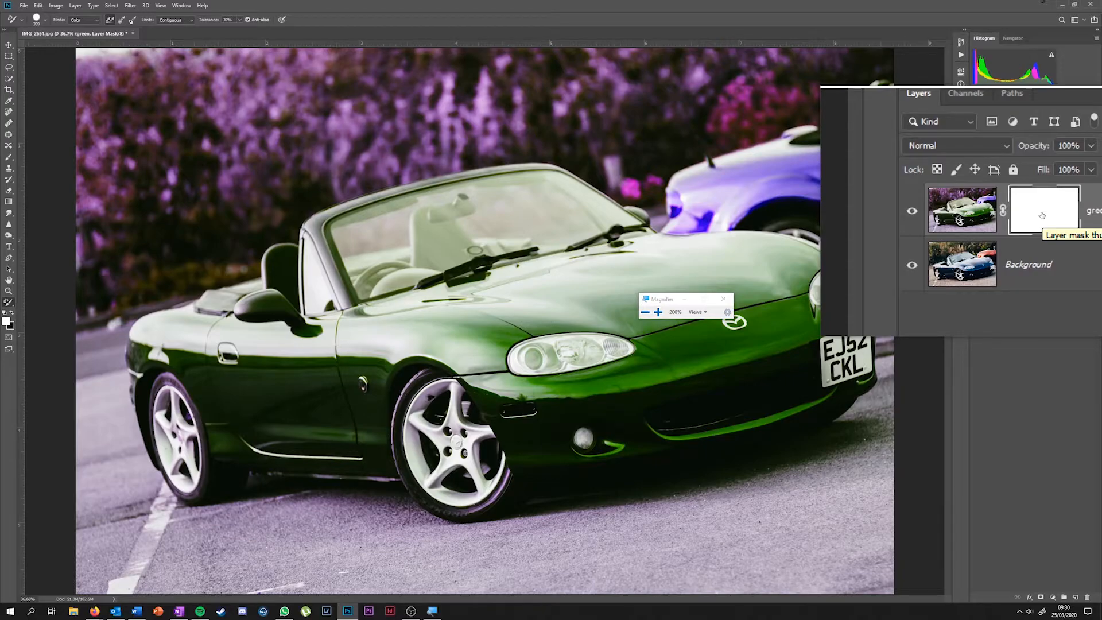
key("ctrl+i")
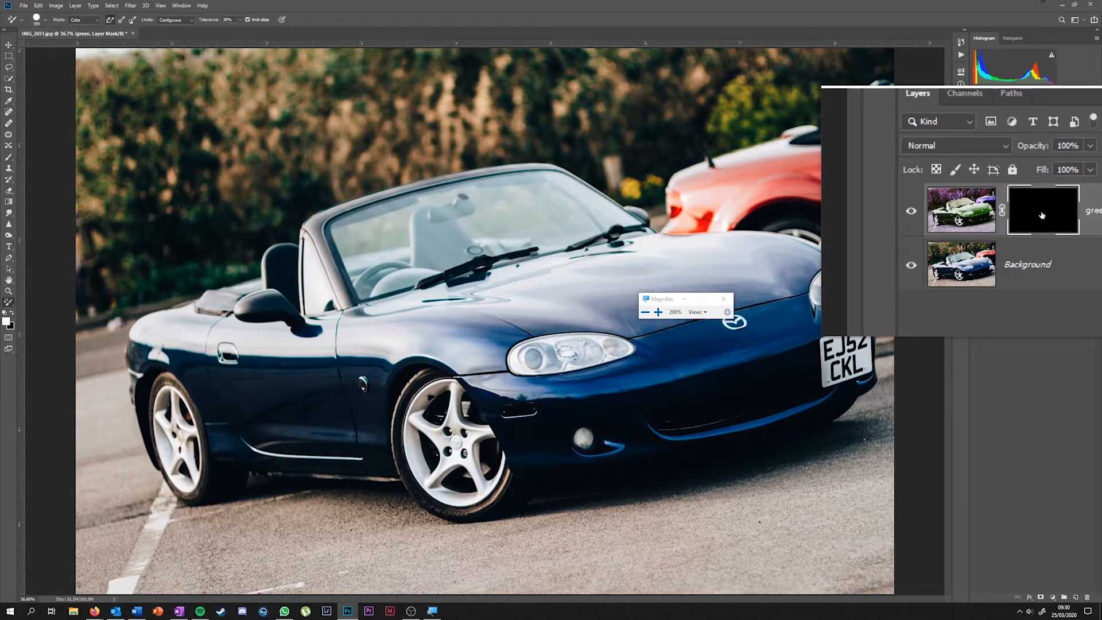
key("super+Escape")
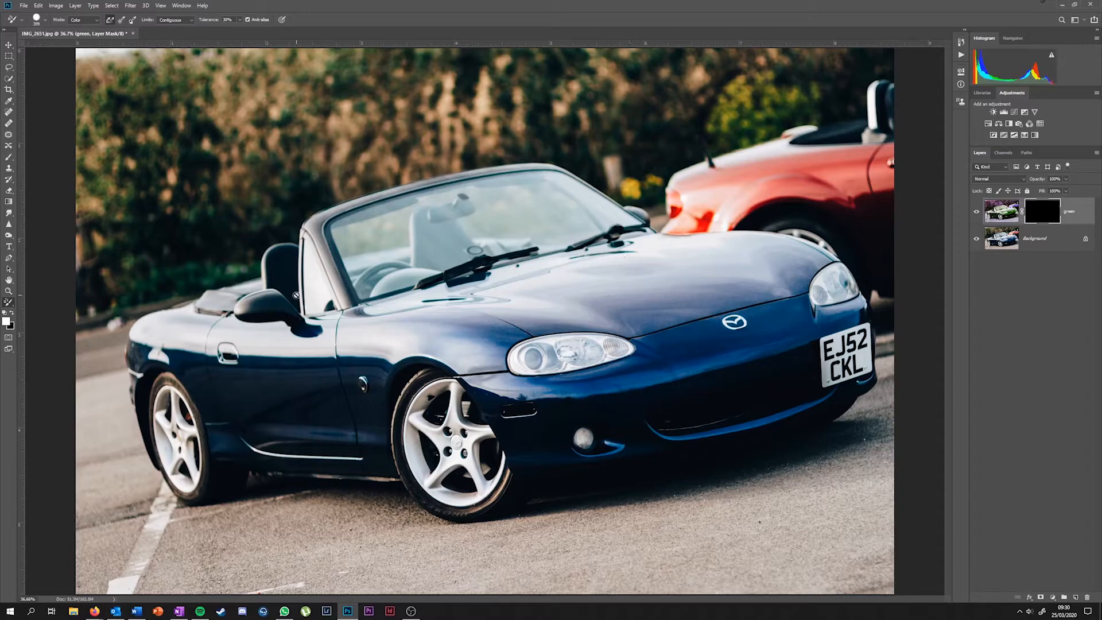
Set up the Brush tool with a larger soft tip and make the green layer's mask active for painting.
left_click(8, 159)
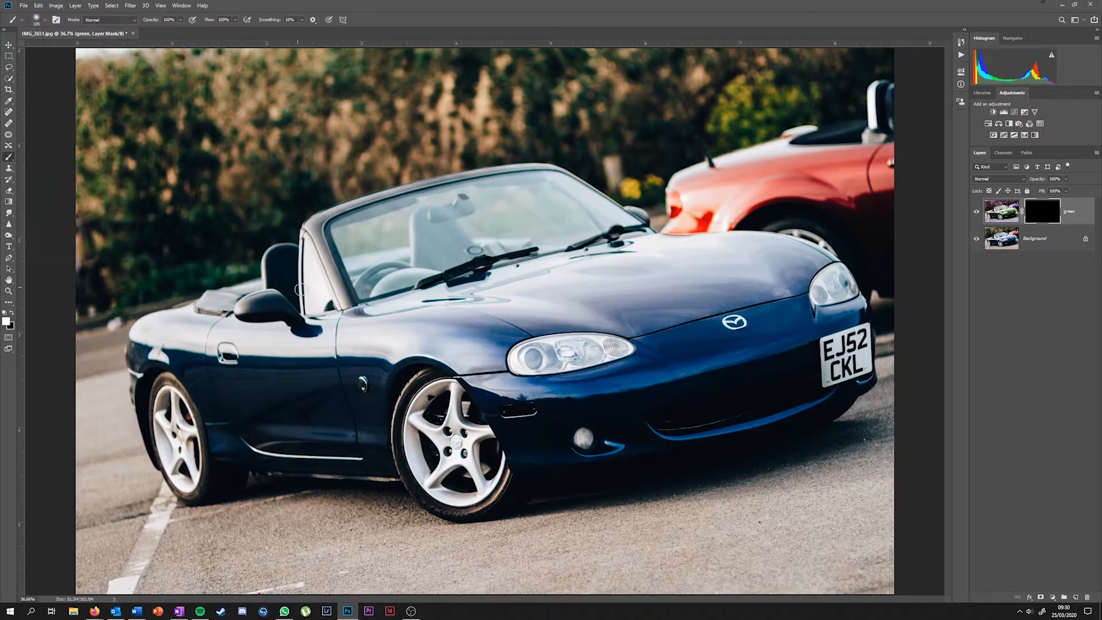
right_click(643, 290)
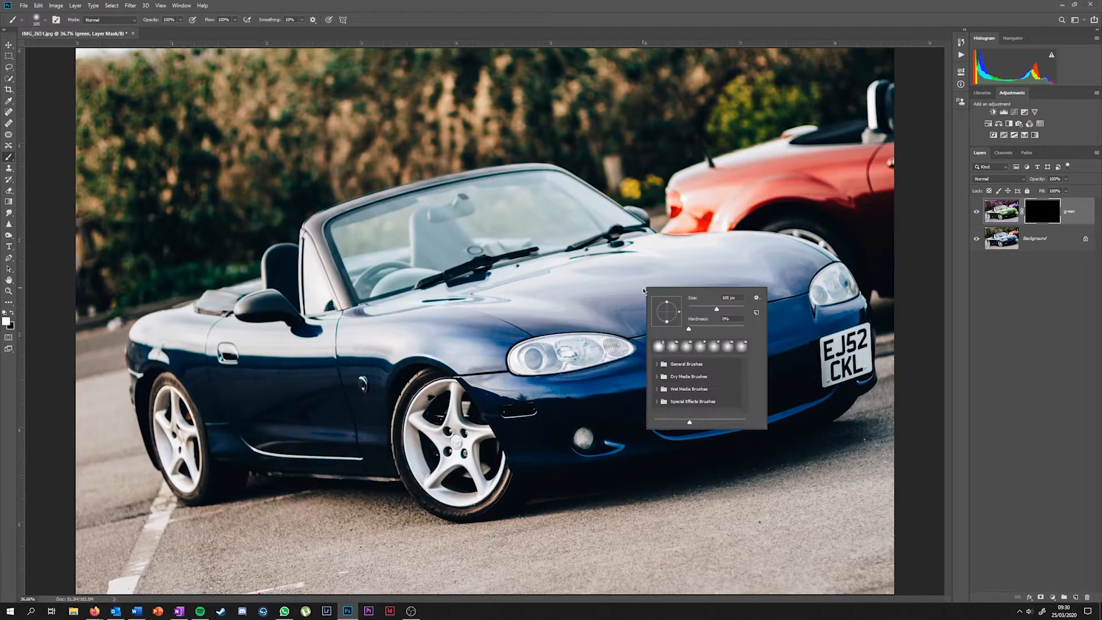
left_click_drag(717, 310, 723, 314)
left_click(1043, 211)
key("ctrl")
key("ctrl")
key("ctrl")
key("ctrl")
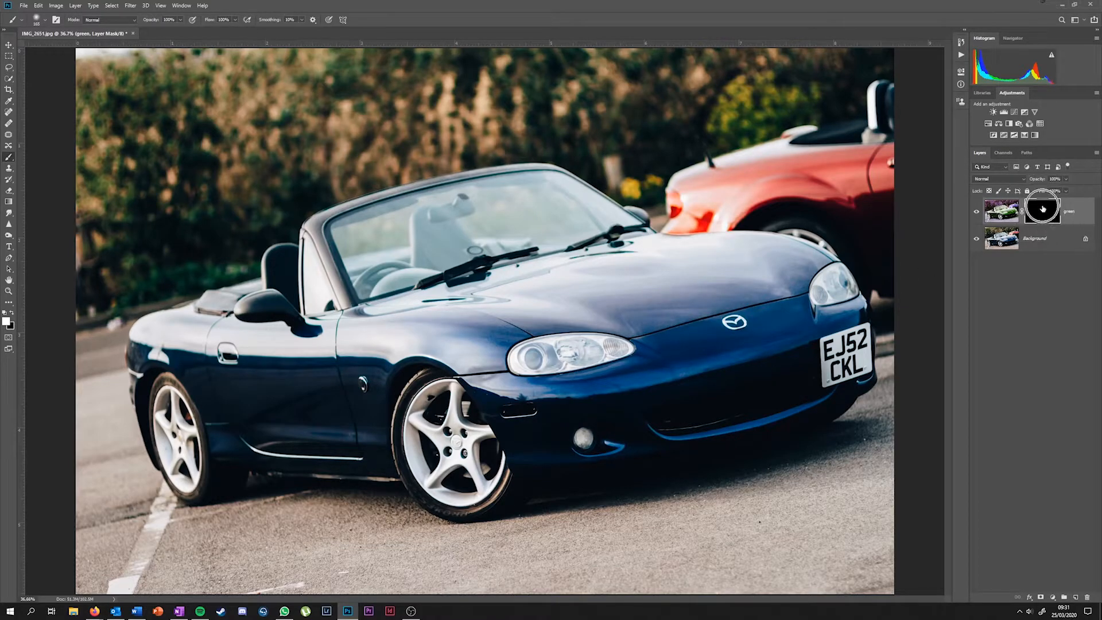
left_click(1013, 212)
key("ctrl")
key("ctrl")
left_click(1045, 216)
key("ctrl")
Paint white on the mask across the bonnet and out to its edges, using a harder brush tip for the borders.
mouse_move(700, 294)
left_mouse_down()
mouse_move(655, 305)
mouse_move(698, 291)
mouse_move(706, 322)
mouse_move(714, 300)
mouse_move(669, 275)
mouse_move(708, 285)
mouse_move(703, 309)
mouse_move(668, 297)
mouse_move(654, 266)
mouse_move(668, 261)
mouse_move(712, 269)
mouse_move(693, 295)
mouse_move(566, 313)
left_mouse_up()
mouse_move(630, 281)
left_mouse_down()
mouse_move(543, 286)
mouse_move(655, 246)
mouse_move(719, 253)
left_mouse_up()
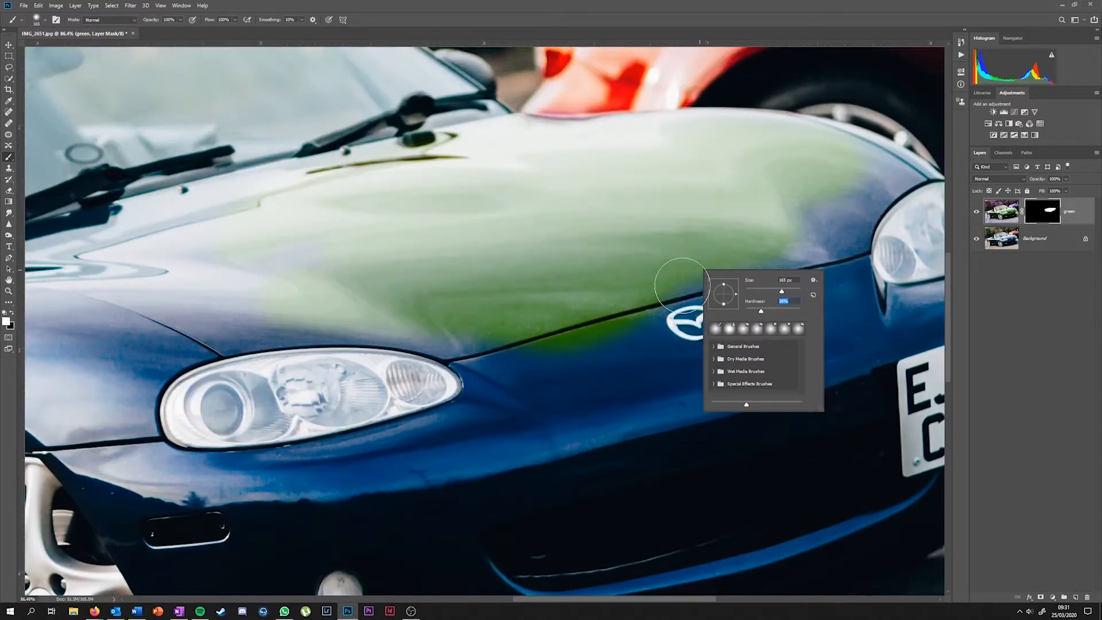
key("Return")
mouse_move(649, 322)
left_mouse_down()
mouse_move(724, 345)
mouse_move(657, 300)
mouse_move(646, 371)
mouse_move(657, 337)
mouse_move(708, 346)
mouse_move(557, 341)
mouse_move(663, 351)
left_mouse_up()
scroll(725, 319, "up", 15)
right_click(733, 322)
mouse_move(627, 284)
left_mouse_down()
mouse_move(551, 298)
mouse_move(618, 293)
left_mouse_up()
mouse_move(705, 269)
left_mouse_down()
mouse_move(755, 345)
mouse_move(622, 447)
mouse_move(308, 439)
mouse_move(353, 514)
mouse_move(246, 516)
left_mouse_up()
scroll(642, 414, "down", 18)
Paint white on the mask over the front bumper and the bodywork around both headlights.
right_click(714, 345)
right_click(724, 356)
scroll(327, 433, "down", 3)
mouse_move(327, 433)
left_mouse_down()
mouse_move(402, 517)
mouse_move(752, 310)
mouse_move(803, 259)
mouse_move(639, 142)
mouse_move(313, 245)
mouse_move(114, 344)
mouse_move(194, 449)
left_mouse_up()
scroll(194, 449, "down", 3)
left_click_drag(862, 341, 862, 197)
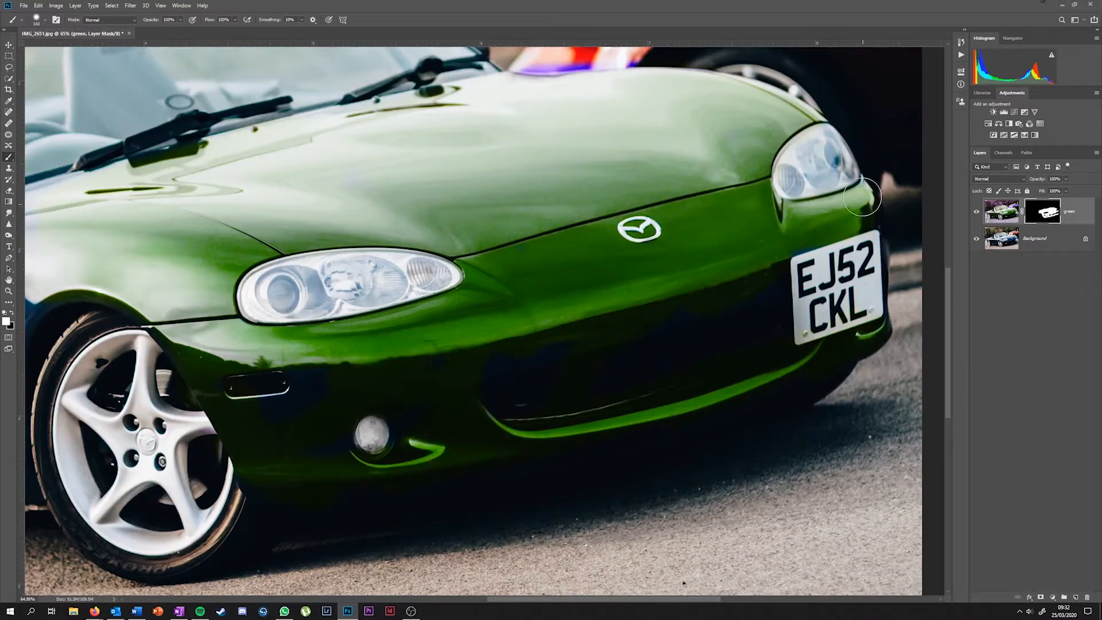
Paint white on the mask over the door, side panels and rear wing of the car.
scroll(762, 434, "left", 10)
mouse_move(610, 352)
left_mouse_down()
mouse_move(576, 375)
mouse_move(581, 412)
mouse_move(367, 465)
mouse_move(411, 454)
mouse_move(540, 322)
mouse_move(367, 247)
mouse_move(361, 317)
mouse_move(292, 350)
mouse_move(187, 237)
mouse_move(388, 450)
left_mouse_up()
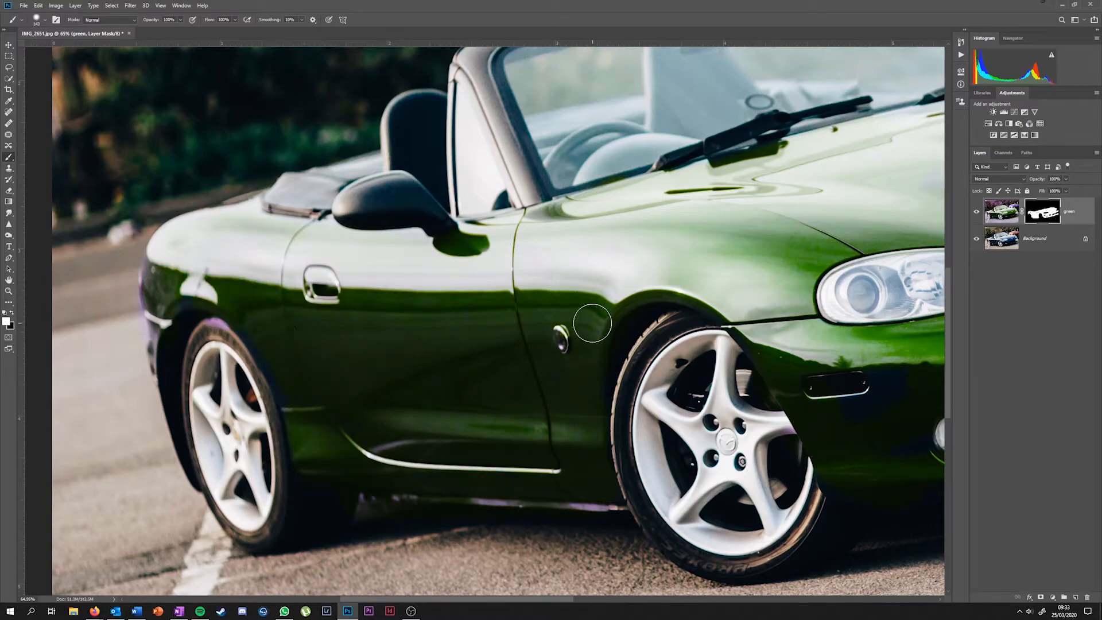
scroll(697, 271, "down", 4)
scroll(585, 379, "up", 2)
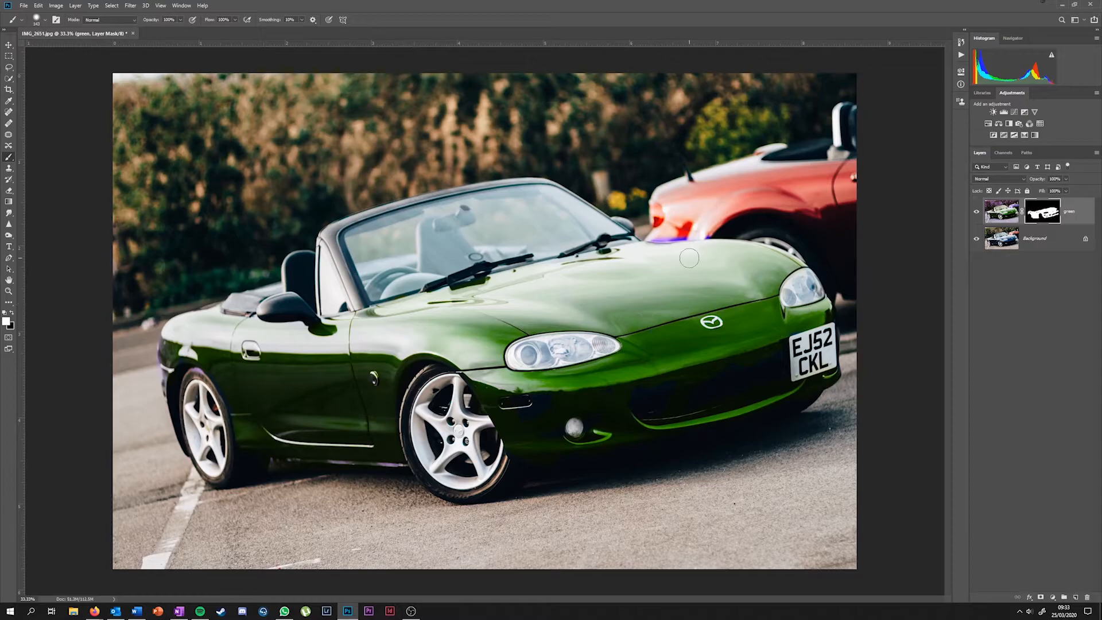
Paint black on the mask with a 94 px brush at 17% hardness to remove the purple spill above the bonnet.
scroll(689, 258, "up", 4)
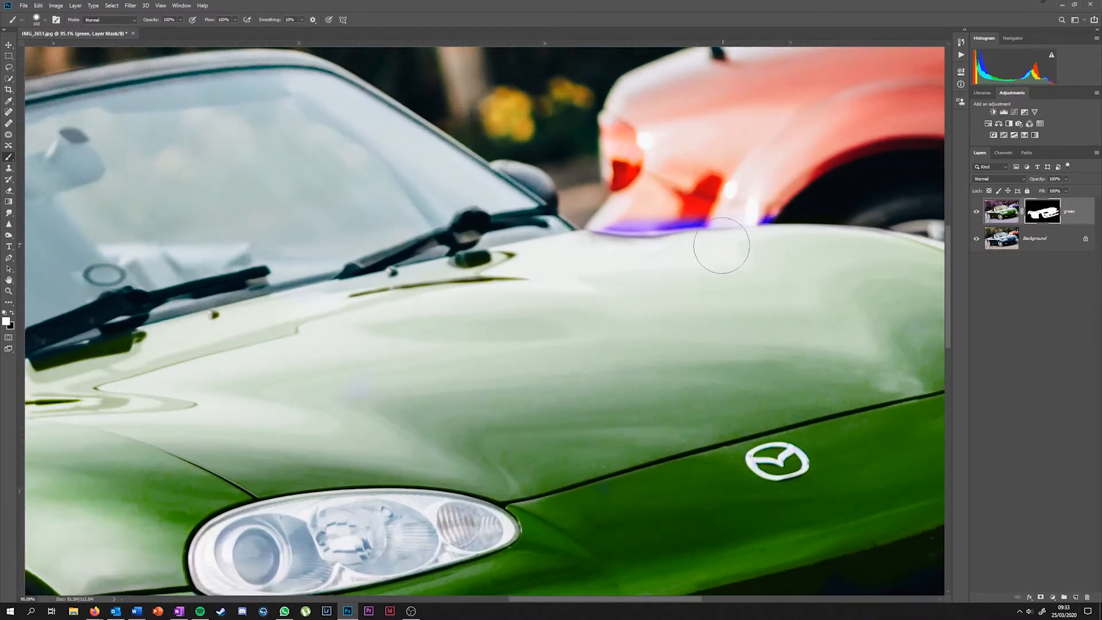
scroll(725, 241, "up", 1)
scroll(724, 241, "up", 3)
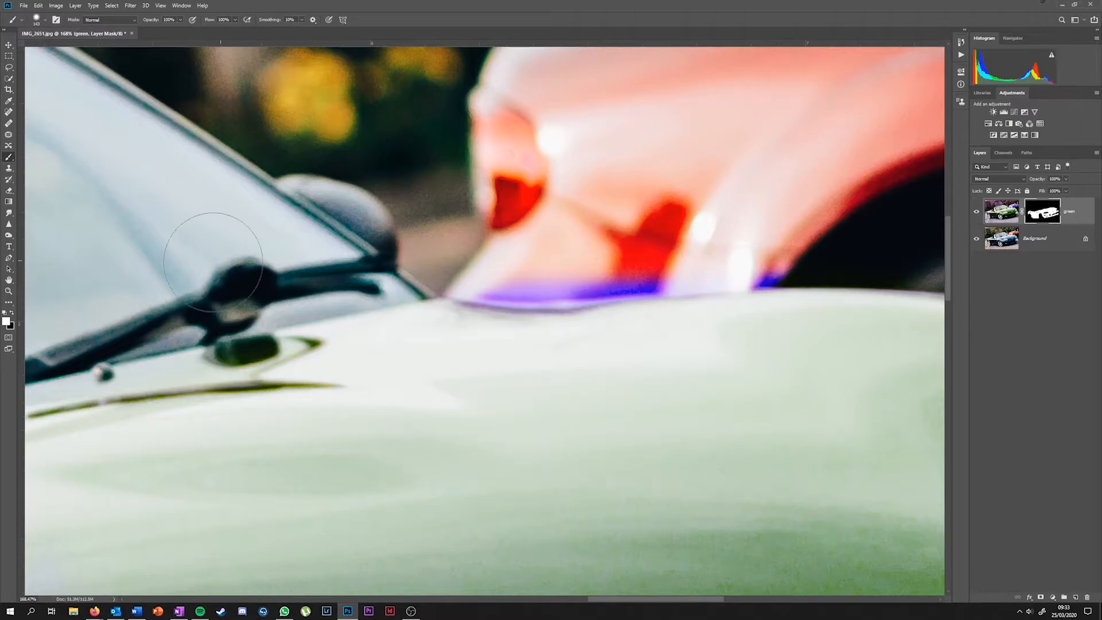
key("x")
right_click(579, 259)
left_click_drag(643, 272, 619, 291)
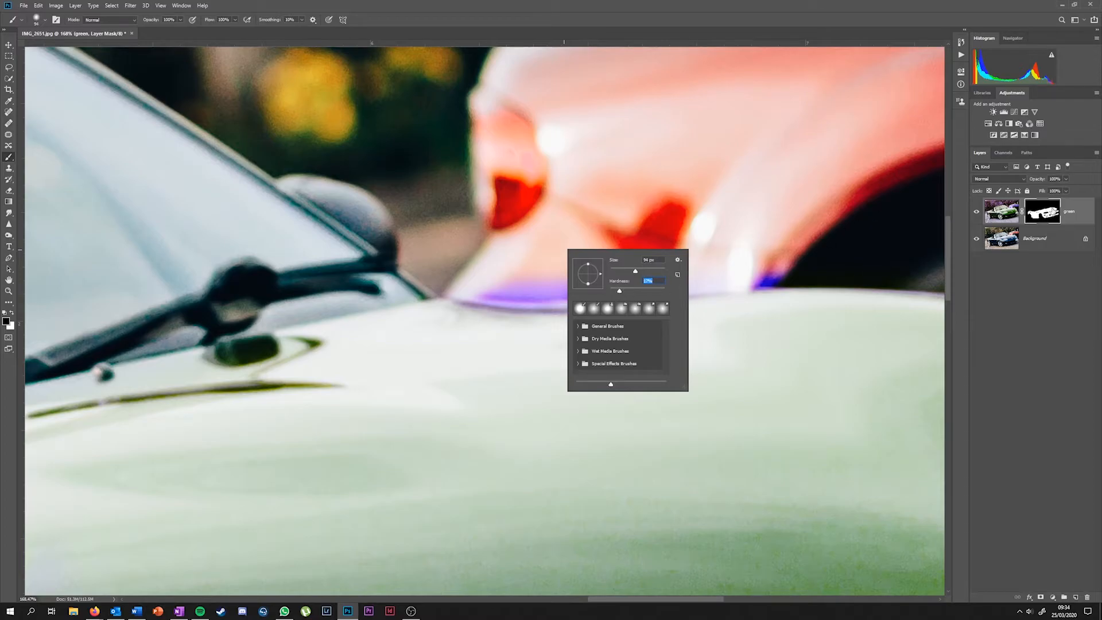
mouse_move(527, 264)
left_mouse_down()
mouse_move(636, 263)
mouse_move(531, 279)
mouse_move(499, 273)
mouse_move(758, 256)
mouse_move(748, 265)
left_mouse_up()
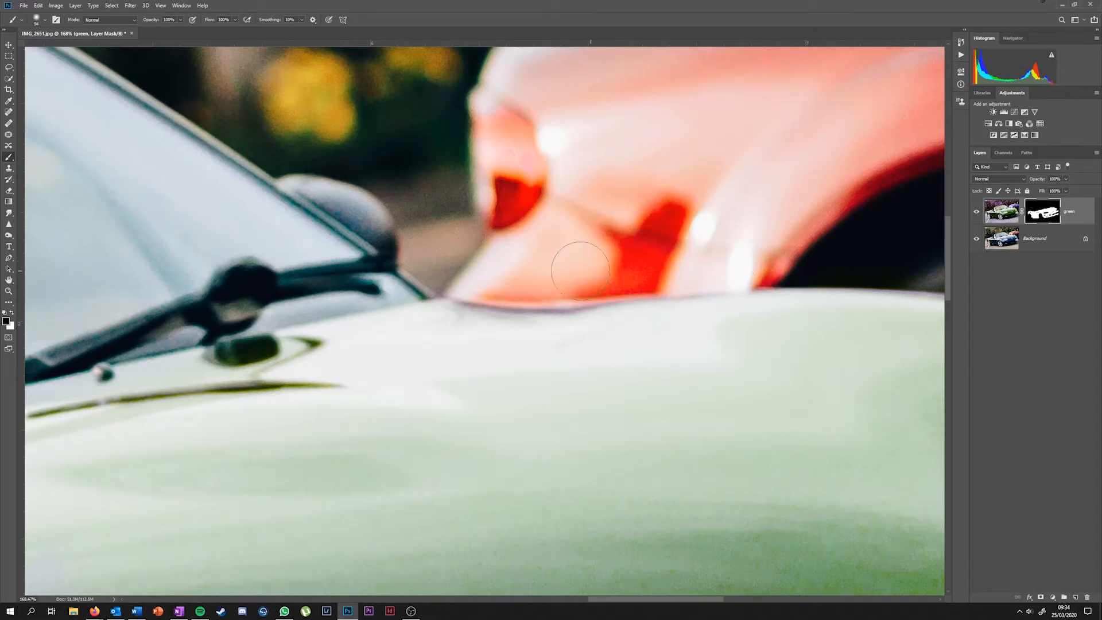
Paint black on the mask to remove the purple tint along the door sill and on the rear tyre.
scroll(574, 322, "down", 4)
scroll(576, 320, "down", 3)
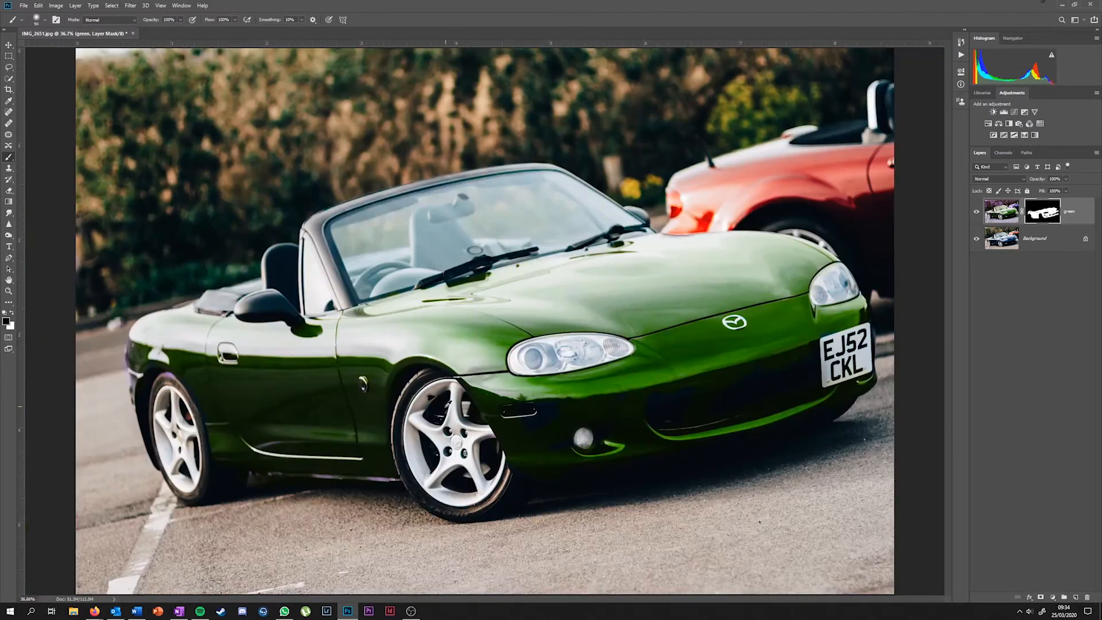
scroll(339, 486, "up", 7)
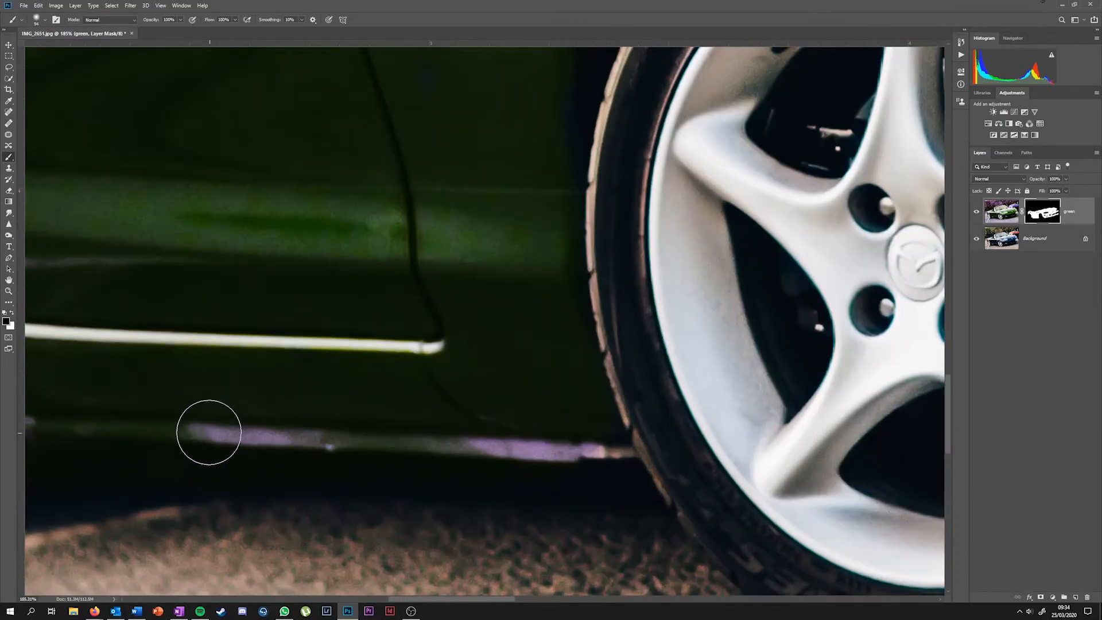
left_click_drag(230, 419, 597, 447)
scroll(430, 485, "down", 4)
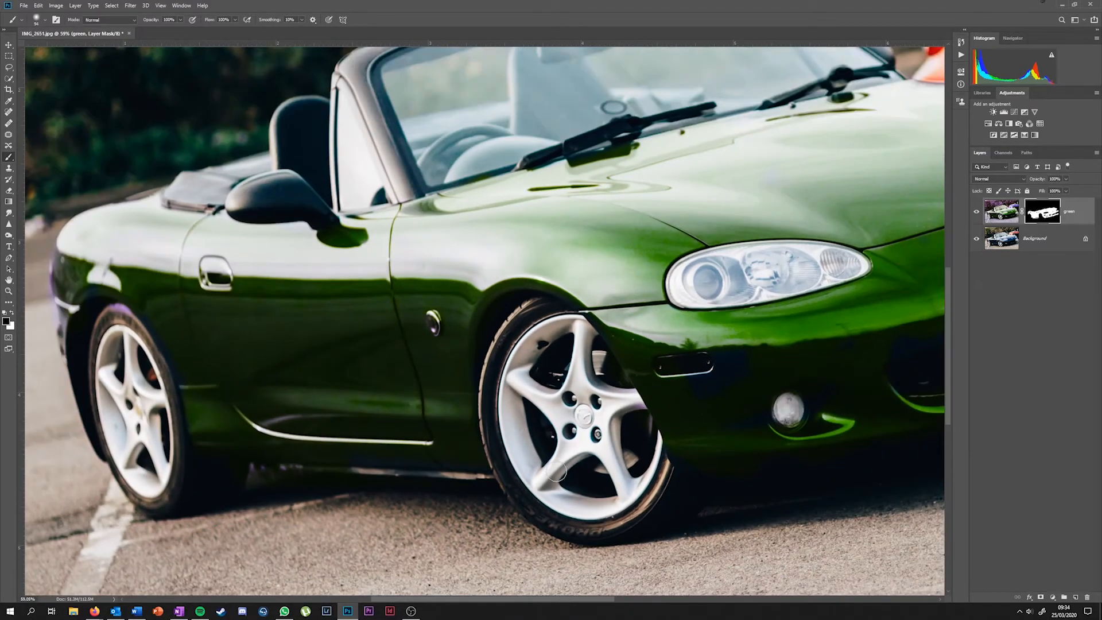
scroll(83, 315, "up", 4)
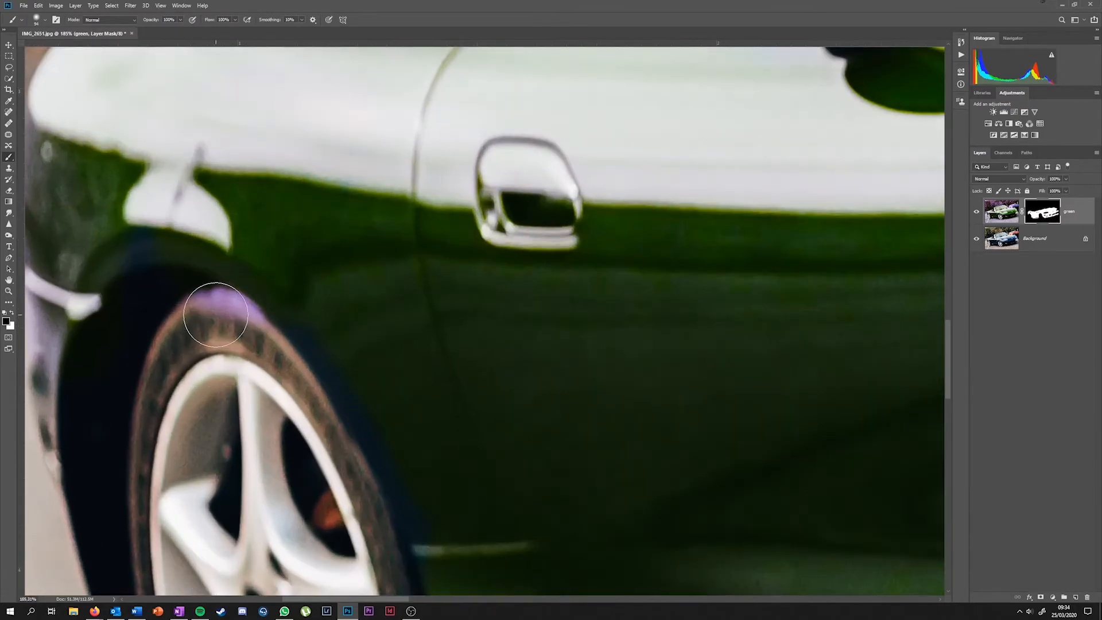
scroll(394, 372, "down", 5)
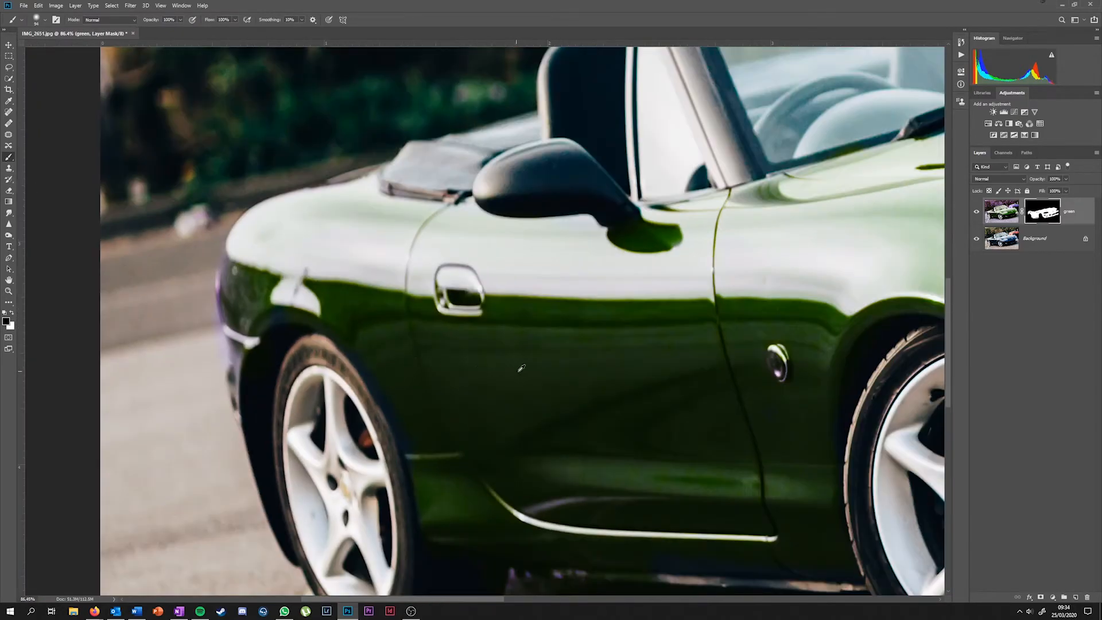
Examine the recoloured bumper and bonnet edges up close for missed areas and colour spill.
scroll(772, 345, "down", 3)
scroll(466, 373, "up", 2)
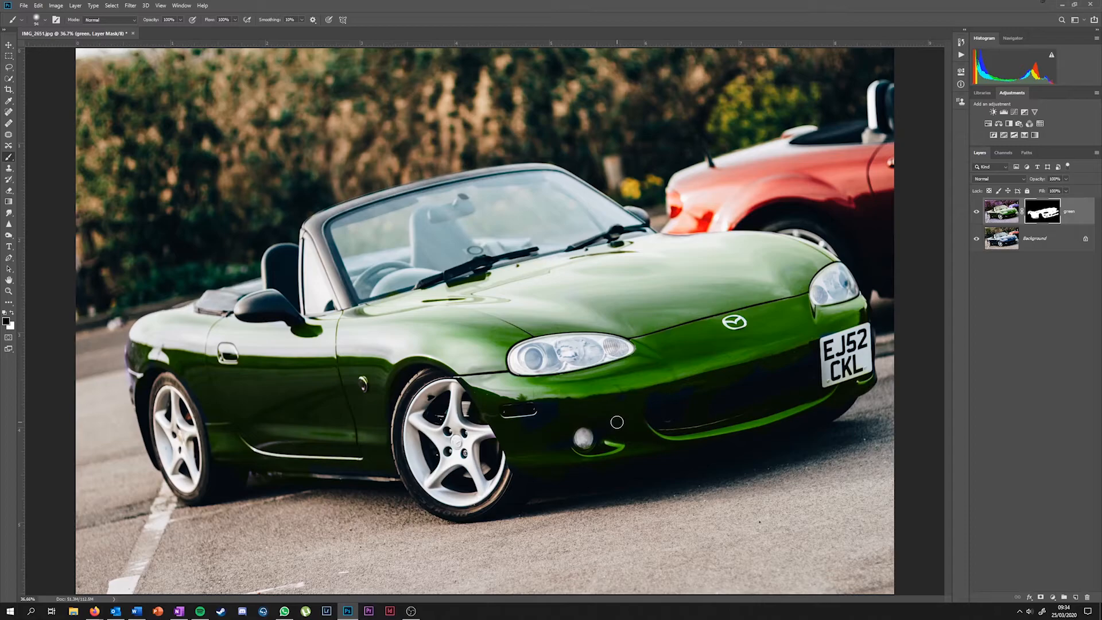
scroll(615, 422, "down", 2)
scroll(614, 419, "up", 3)
scroll(613, 417, "up", 6)
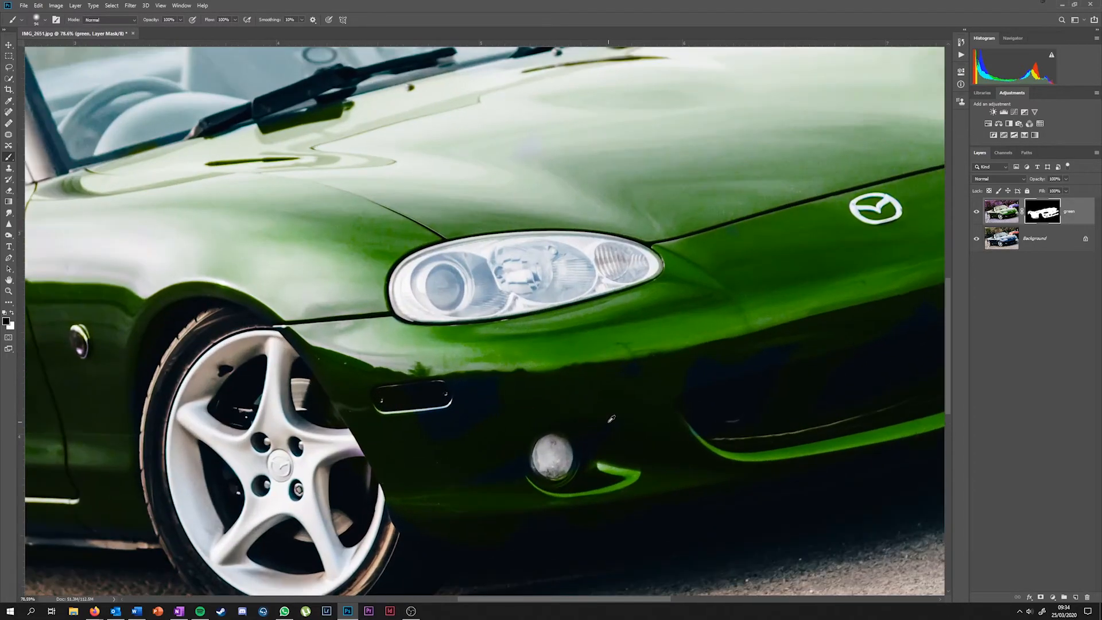
scroll(611, 418, "down", 6)
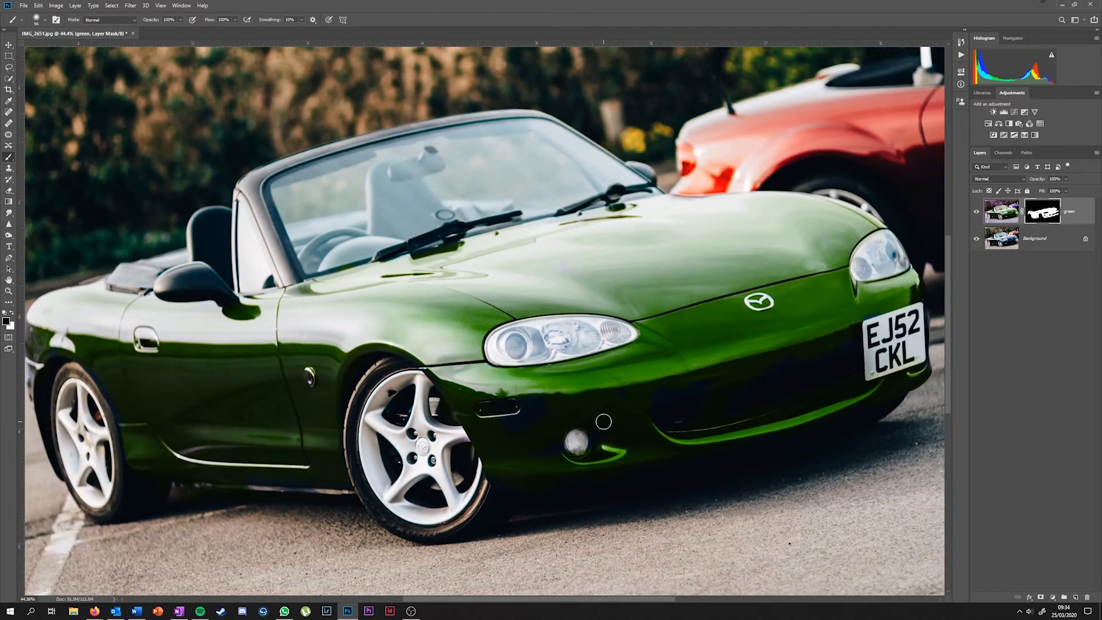
scroll(603, 421, "down", 1)
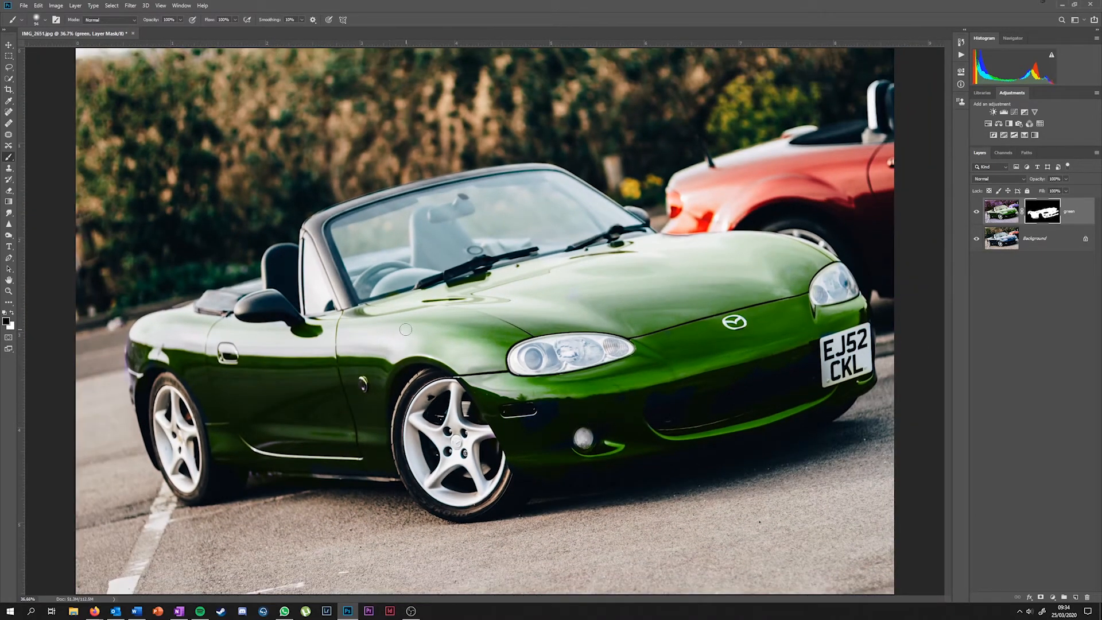
key("x")
scroll(785, 257, "up", 5)
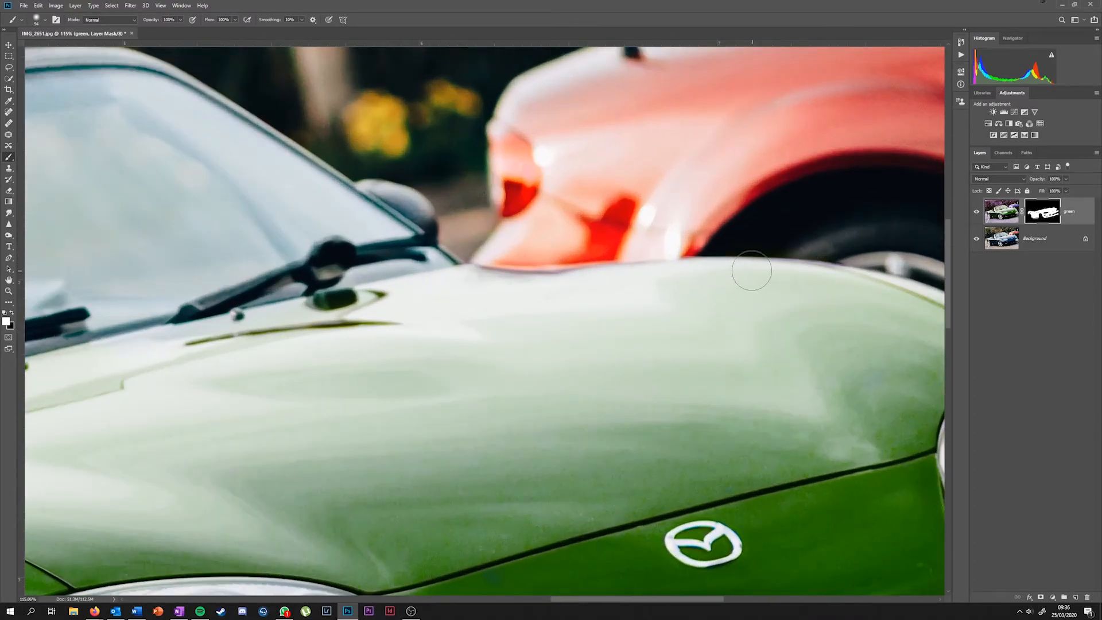
scroll(753, 267, "up", 1)
scroll(753, 267, "up", 1)
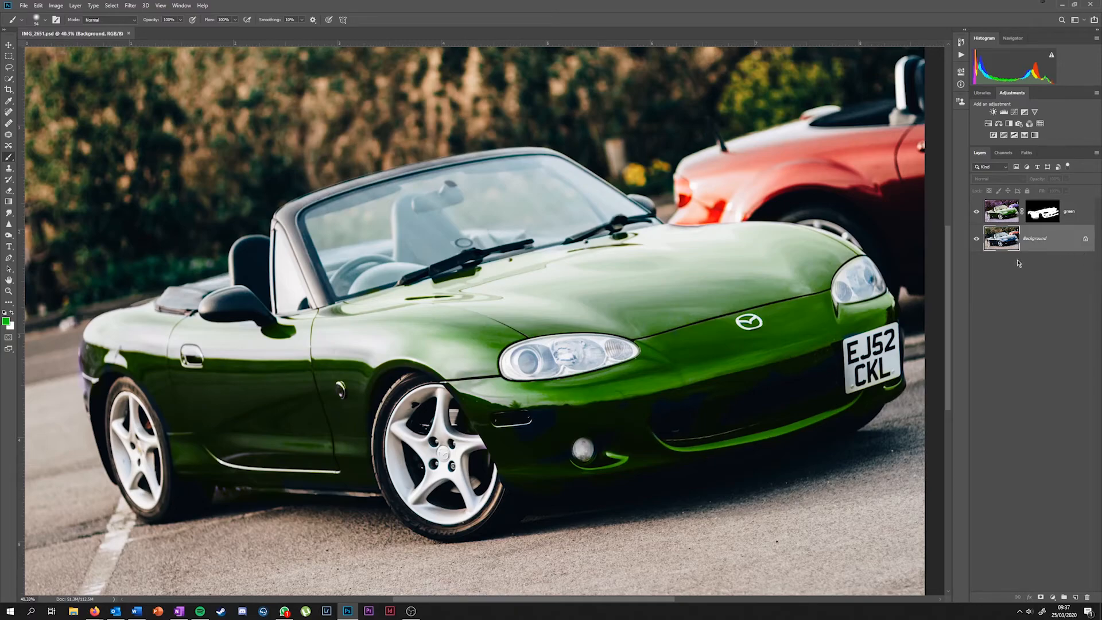
Flatten the image into a single Background layer.
right_click(1040, 239)
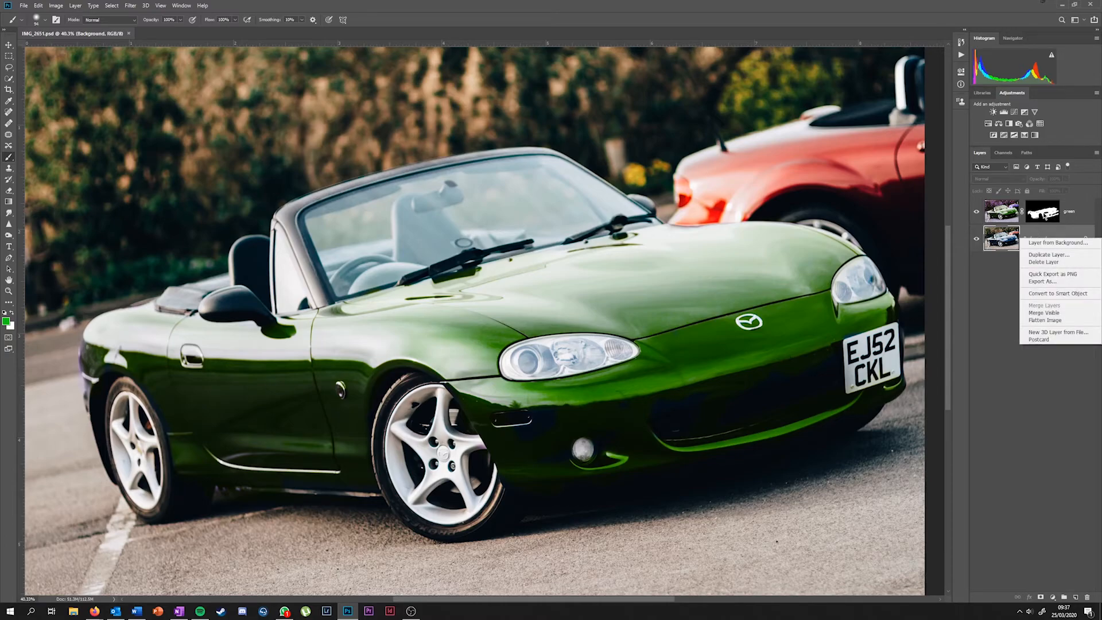
left_click(1044, 319)
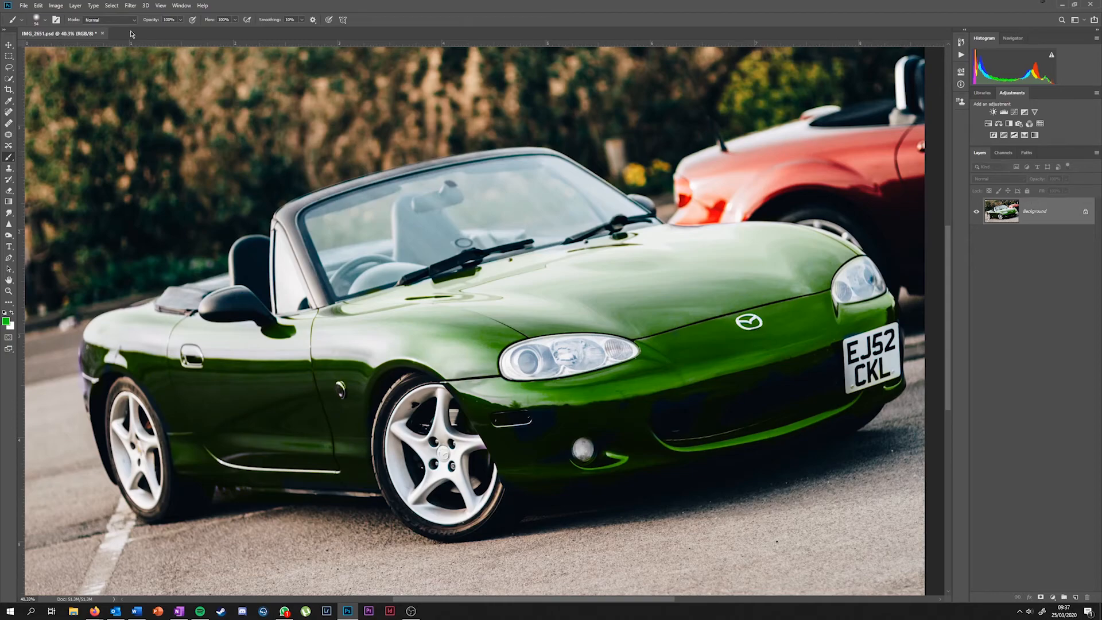
Save the flattened image to the Desktop as a JPEG named green, with image quality at Maximum.
left_click(22, 6)
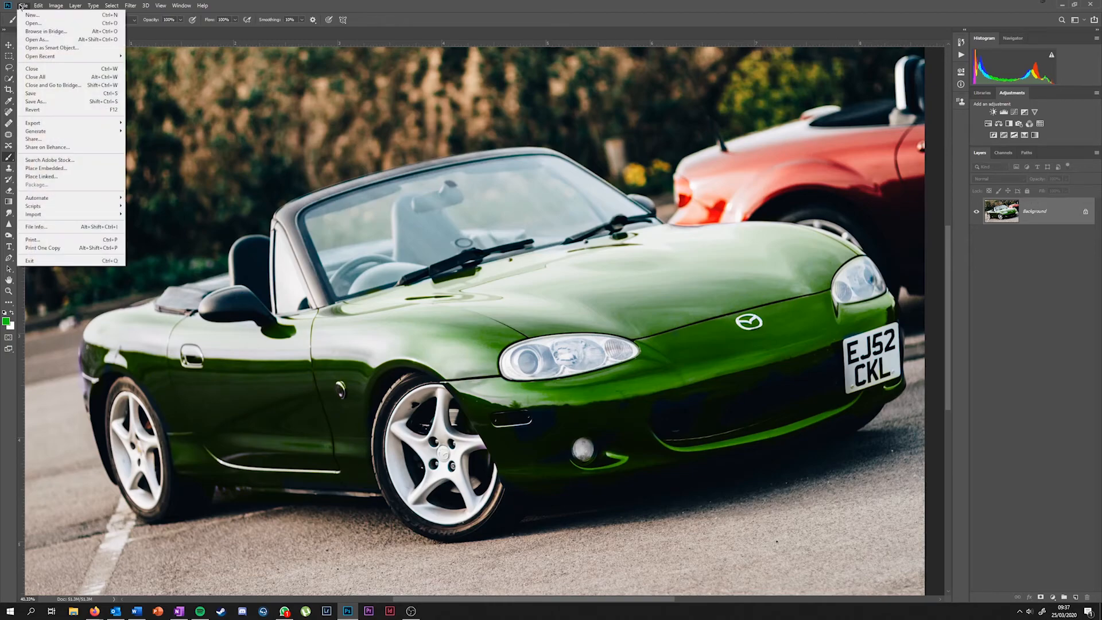
left_click(67, 105)
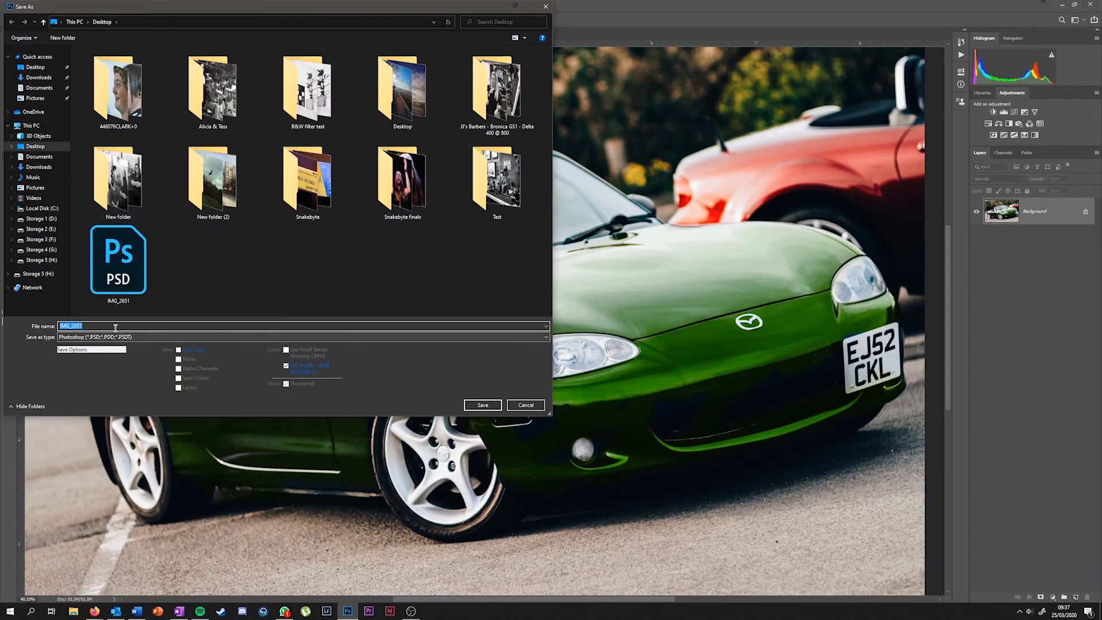
type("green")
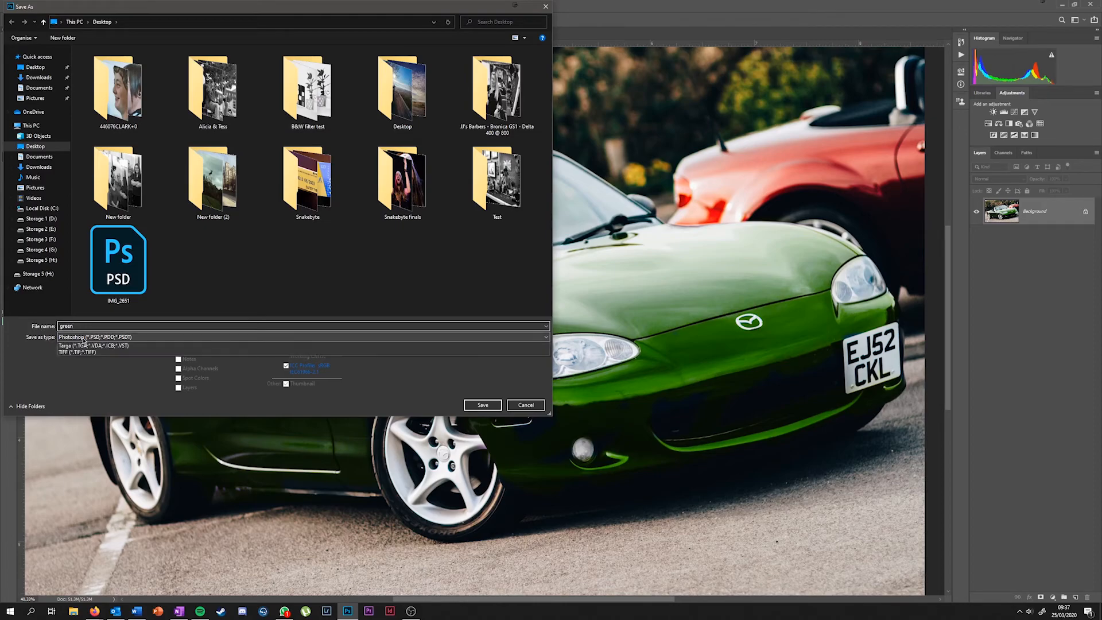
left_click(84, 338)
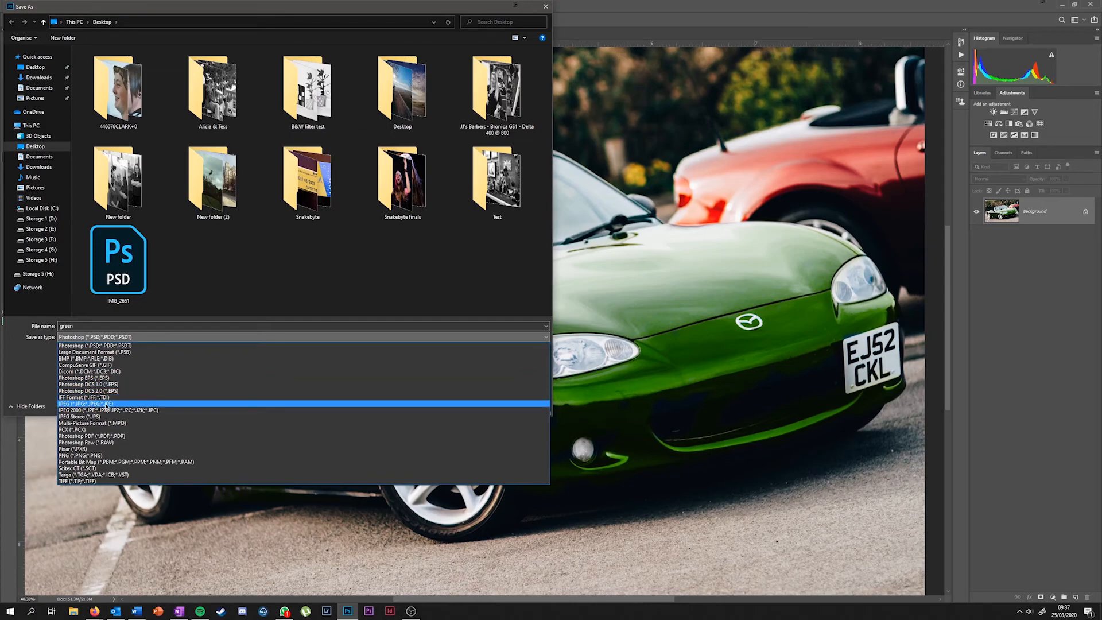
left_click(106, 404)
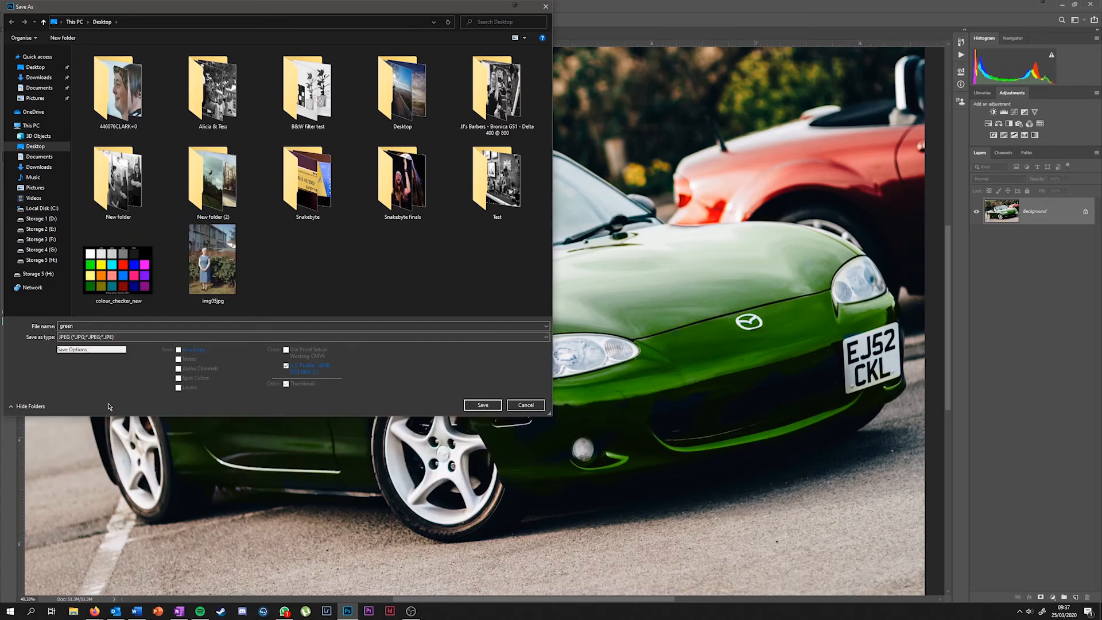
left_click(483, 405)
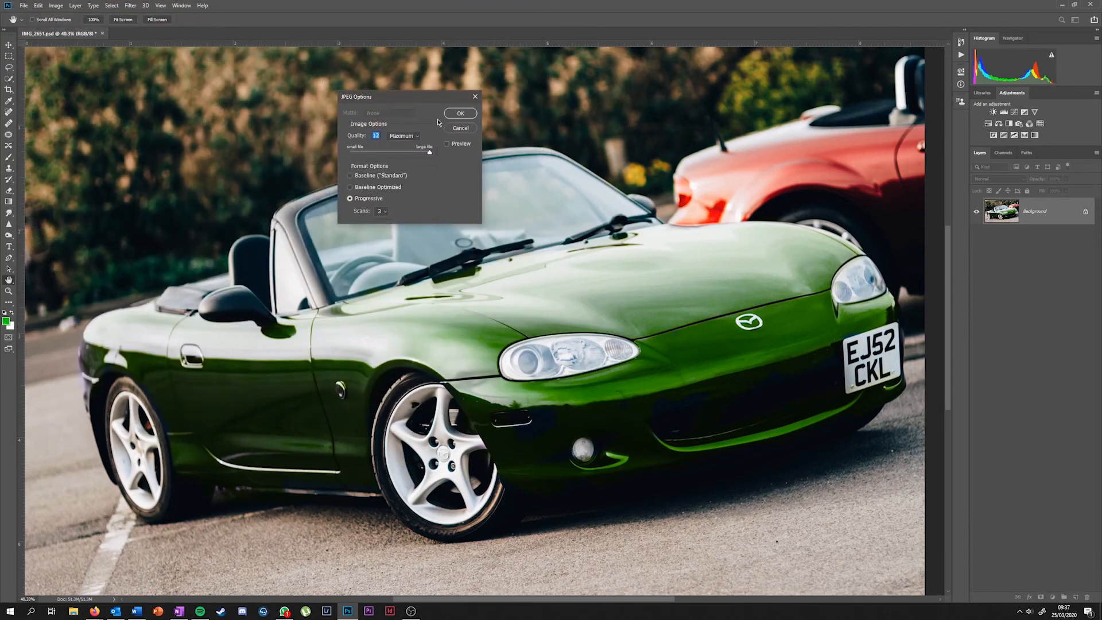
left_click_drag(412, 100, 487, 175)
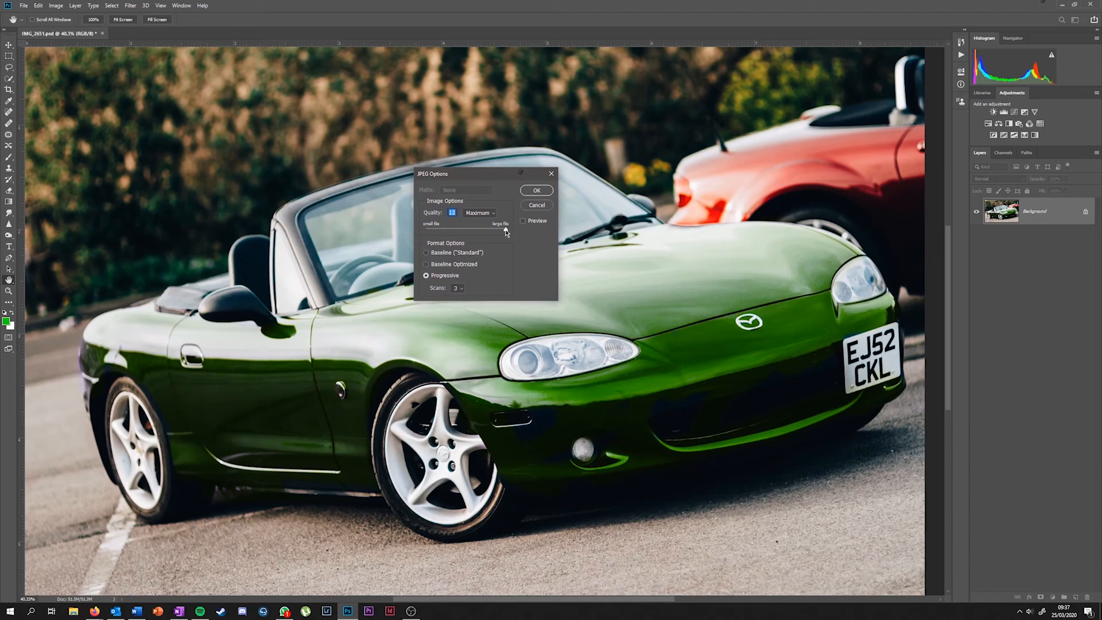
mouse_move(505, 230)
left_mouse_down()
mouse_move(480, 232)
mouse_move(526, 230)
left_mouse_up()
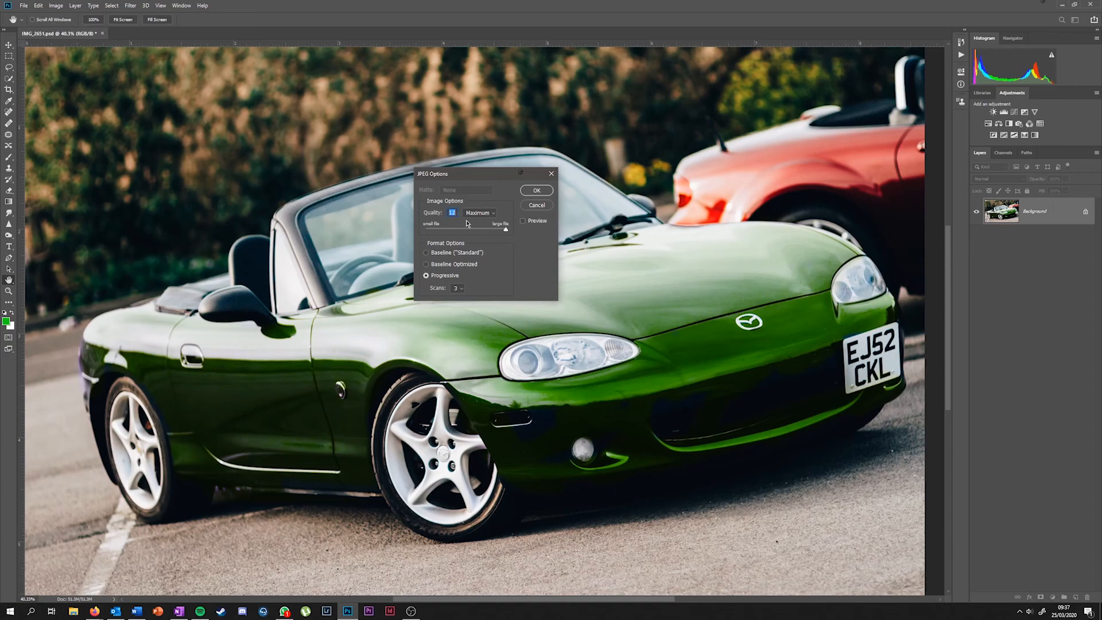